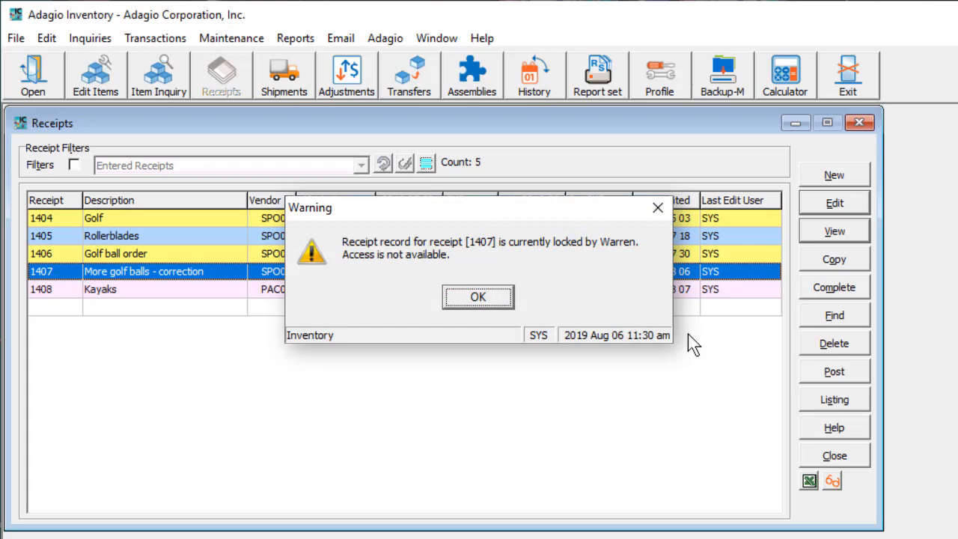
Dismiss the locked-receipt warning and look through the available receipt printing and transaction report commands.
{"action": "key", "text": "Return"}
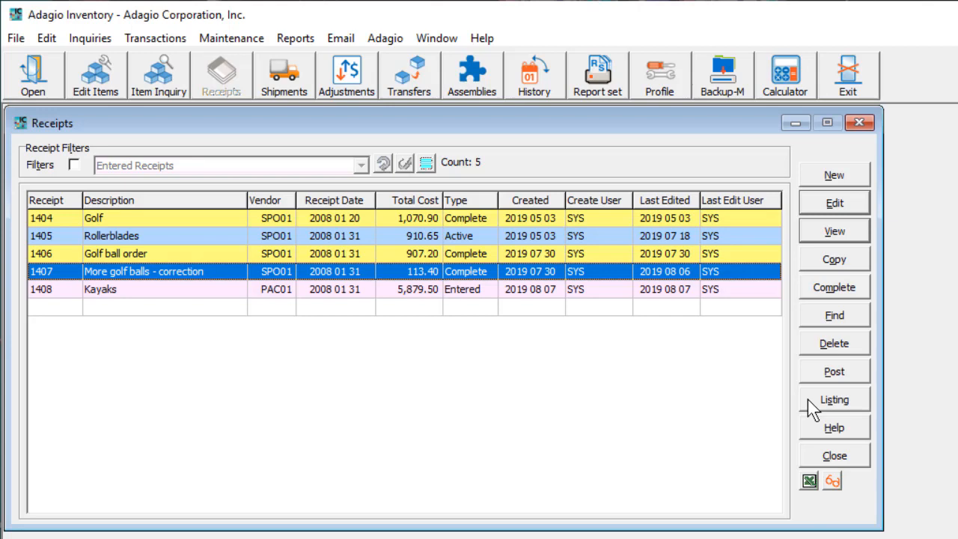
{"action": "left_click", "coordinate": [185, 43]}
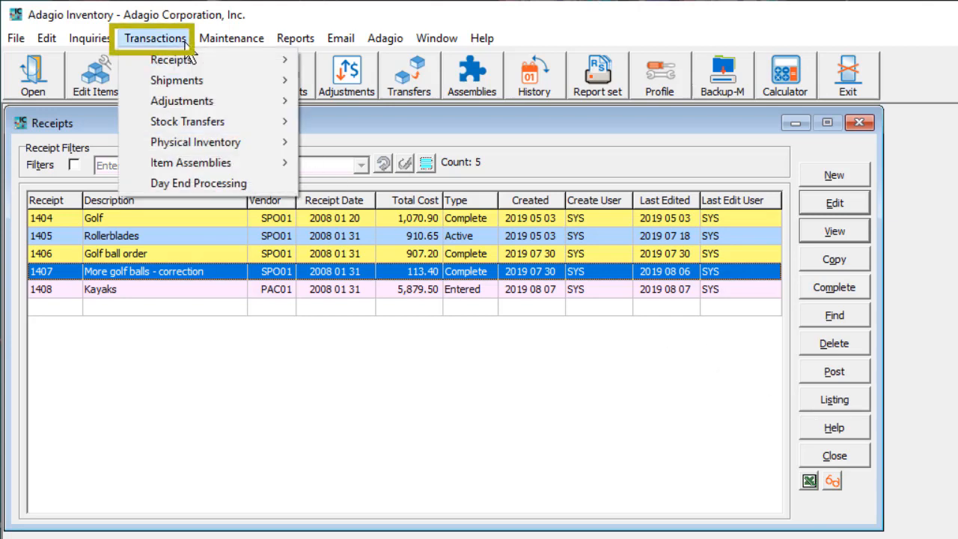
{"action": "mouse_move", "coordinate": [203, 62]}
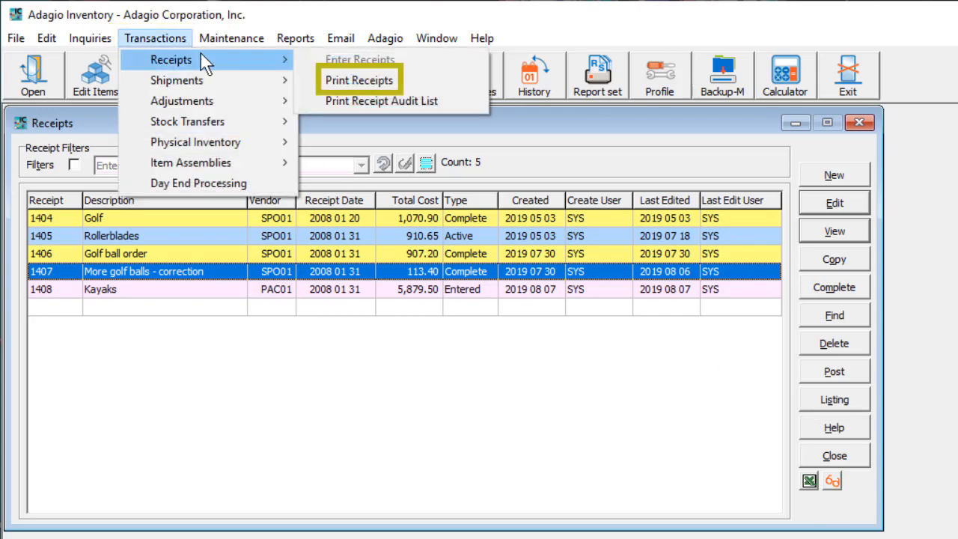
{"action": "left_click", "coordinate": [286, 43]}
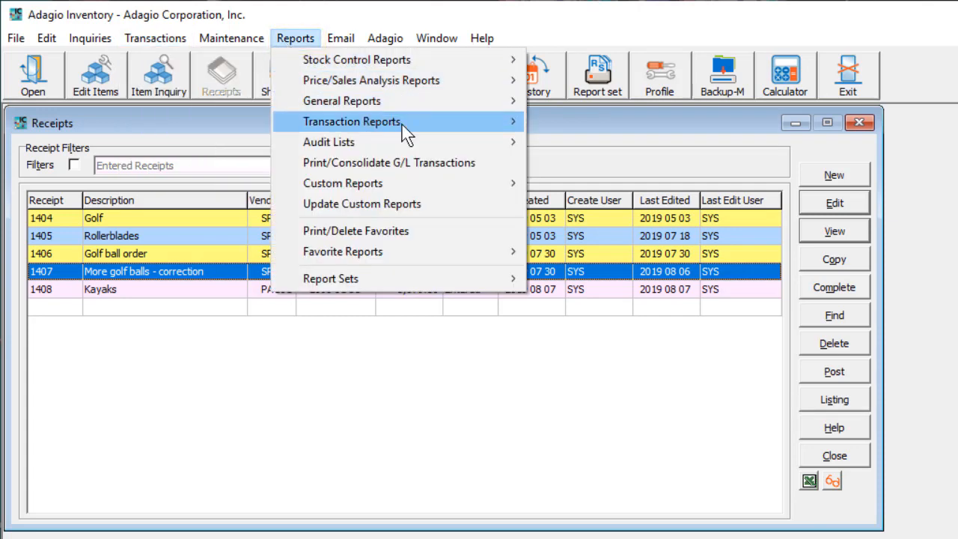
{"action": "mouse_move", "coordinate": [406, 133]}
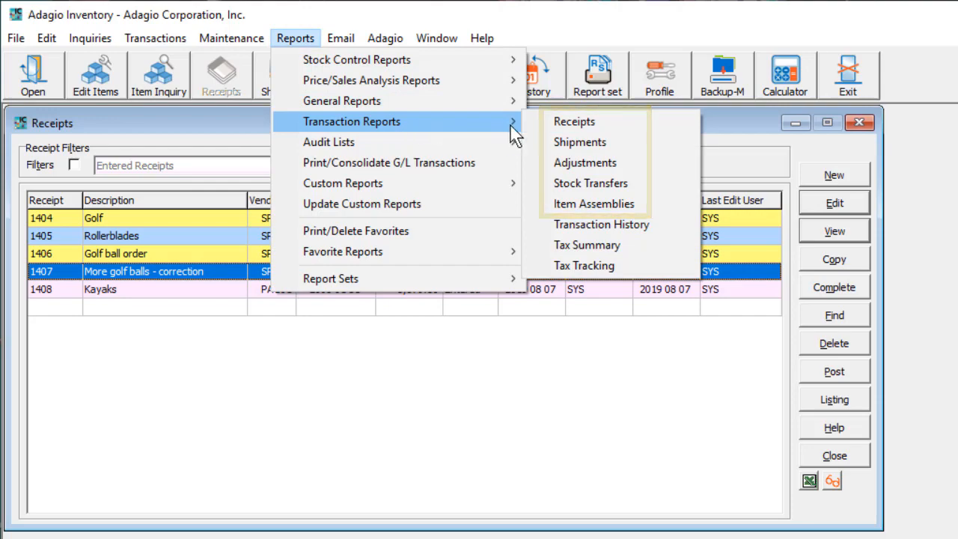
{"action": "left_click", "coordinate": [531, 125]}
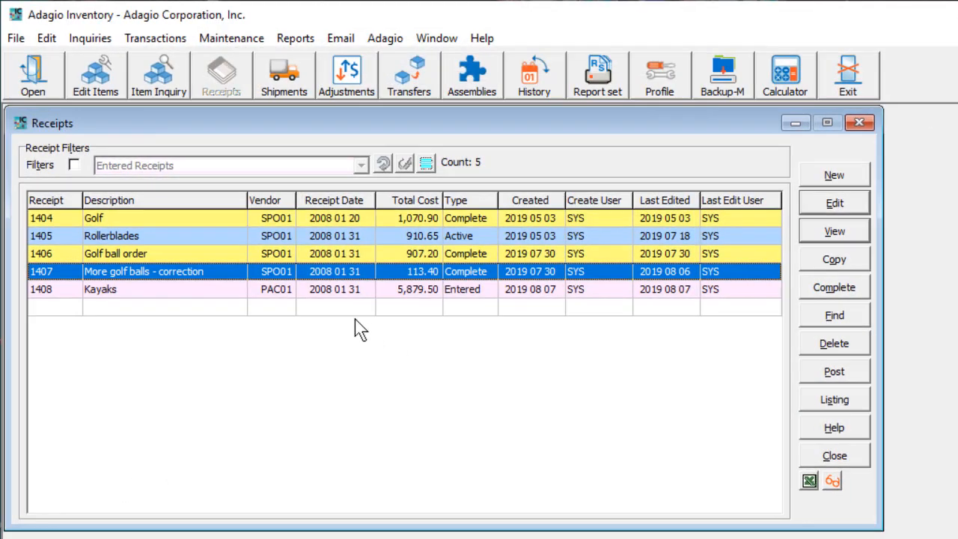
View the receipts list through the Entered Receipts filter and switch the filter back off.
{"action": "left_click", "coordinate": [73, 165]}
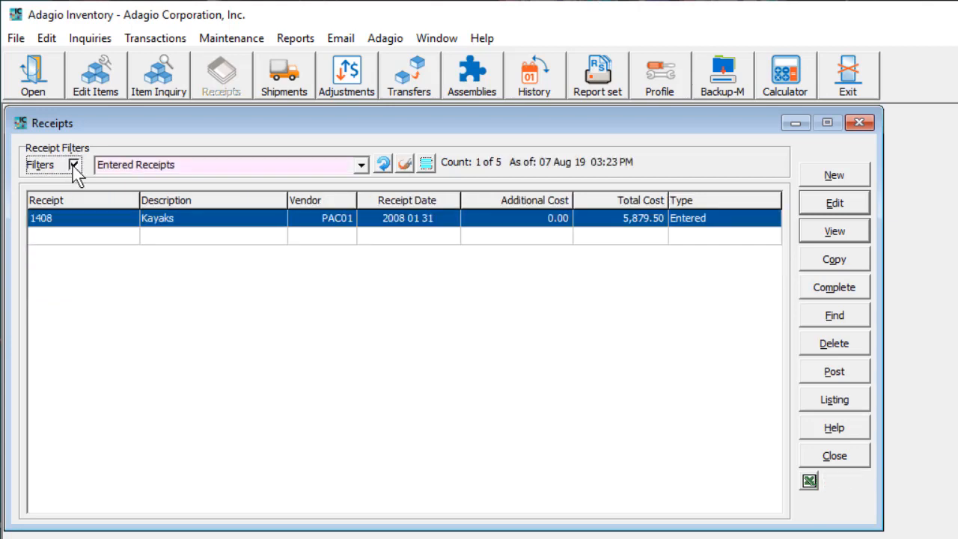
{"action": "left_click", "coordinate": [74, 164]}
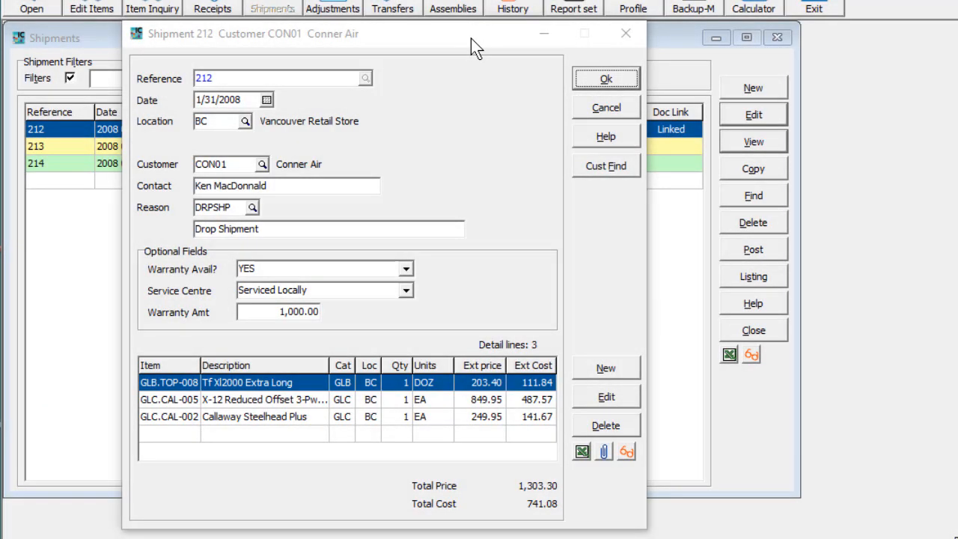
Look up the reason codes for shipment 212 and choose DRPSHP, Drop Shipment.
{"action": "left_click", "coordinate": [470, 38]}
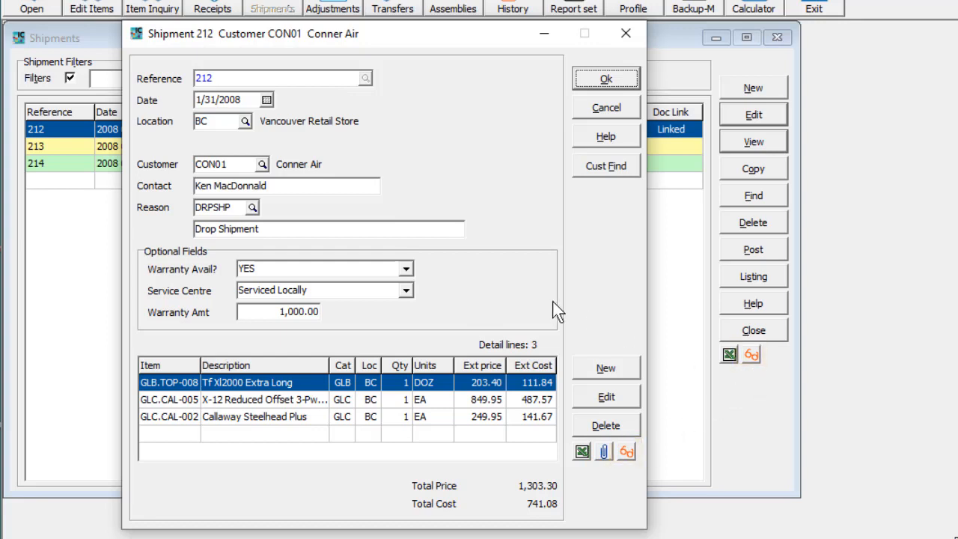
{"action": "left_click", "coordinate": [254, 208]}
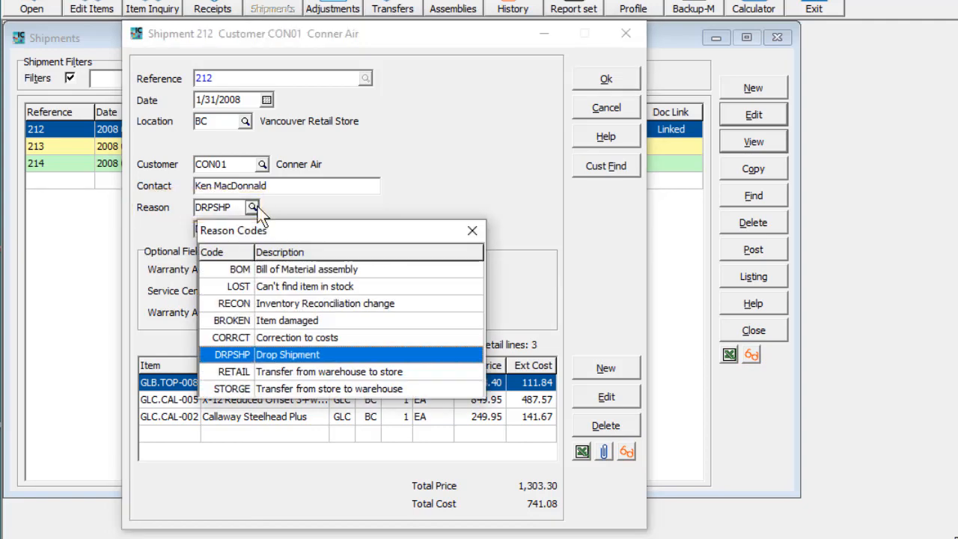
{"action": "key", "text": "Return"}
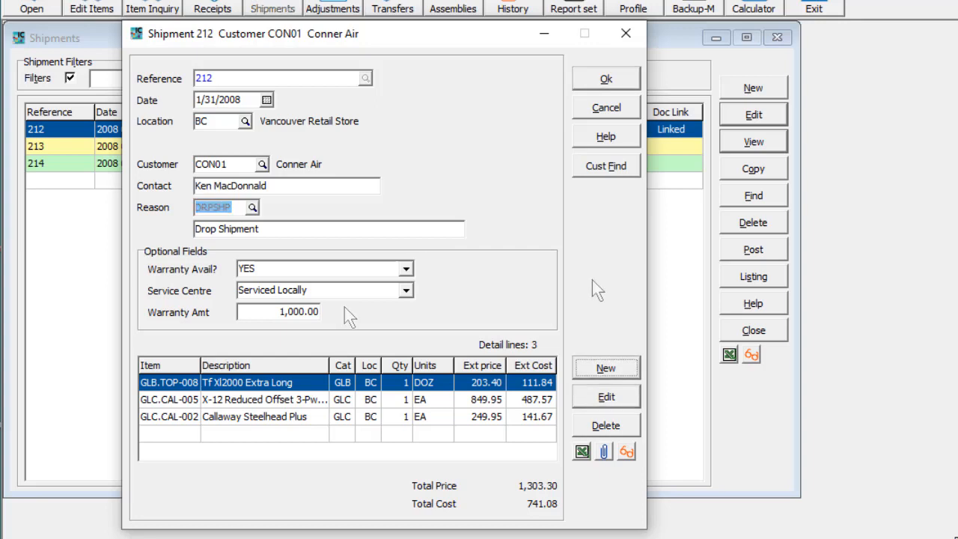
Add one EA of item SBB.MOR-003, Morrow Lithium LI 156, as a new detail line on shipment 212.
{"action": "left_click", "coordinate": [611, 370]}
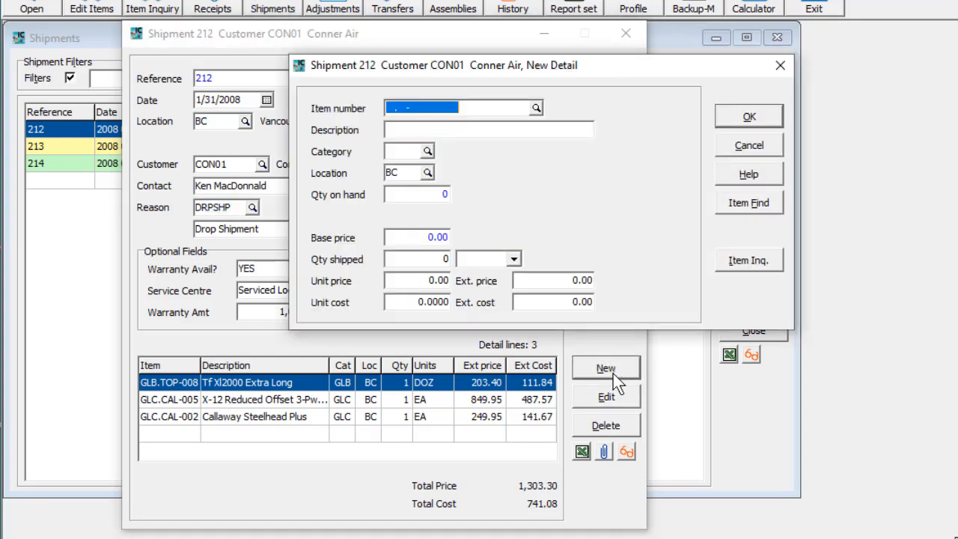
{"action": "type", "text": "SBB. -"}
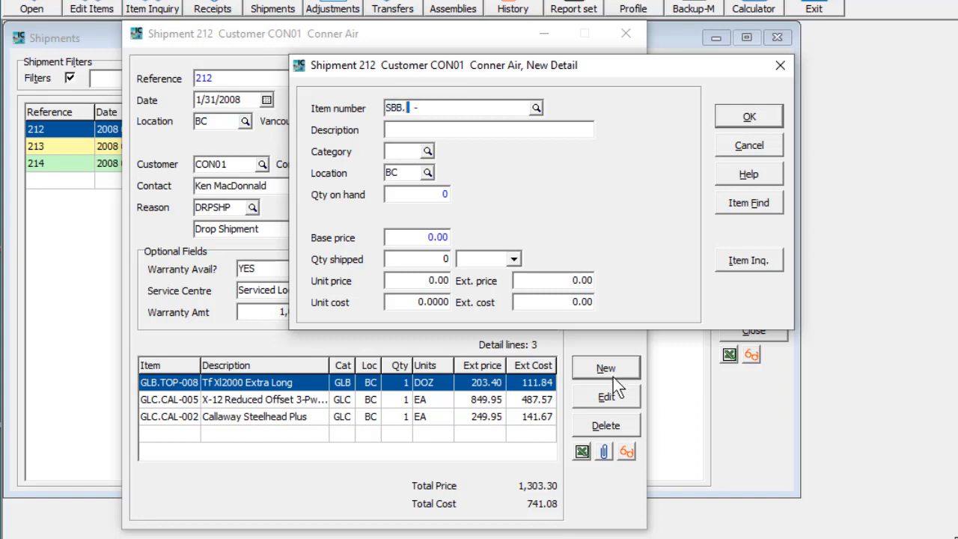
{"action": "key", "text": "Down"}
{"action": "key", "text": "Return"}
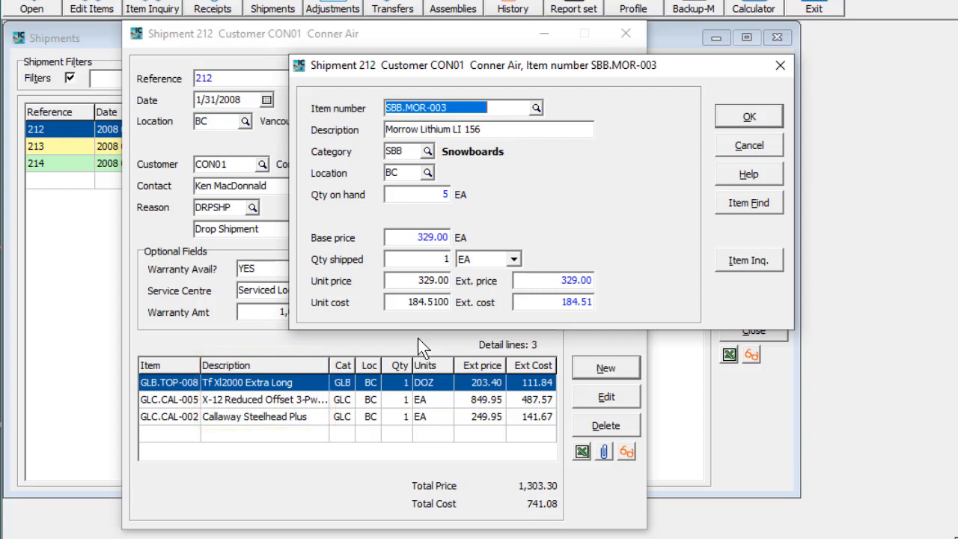
{"action": "left_click", "coordinate": [733, 267]}
{"action": "left_click", "coordinate": [726, 126]}
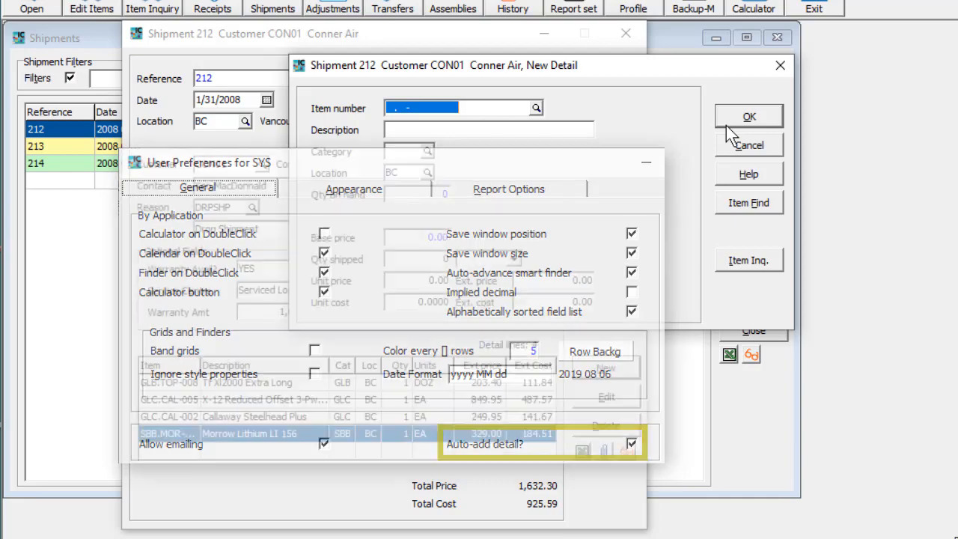
{"action": "left_click", "coordinate": [726, 125]}
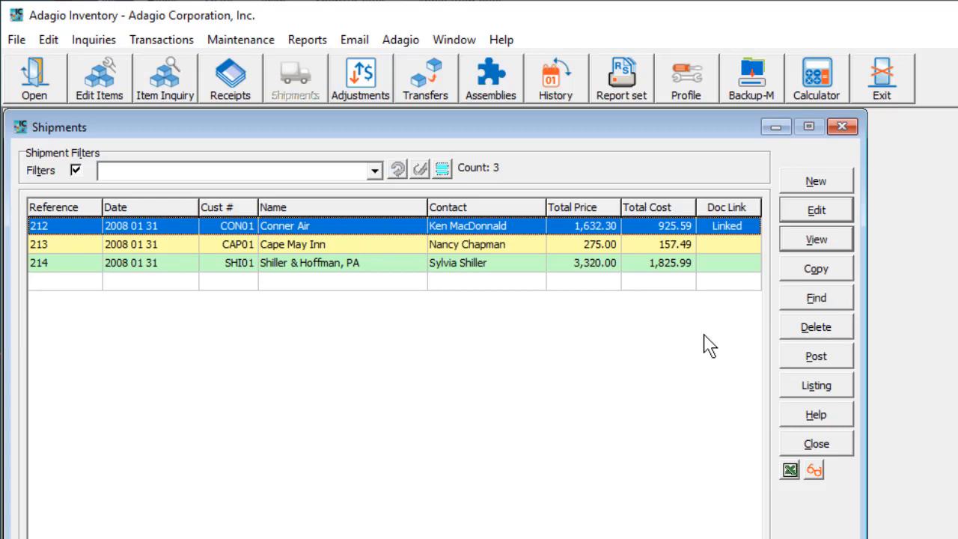
Post shipments 212 and 214 together, leaving out shipment 213.
{"action": "left_click", "coordinate": [711, 267], "text": "ctrl"}
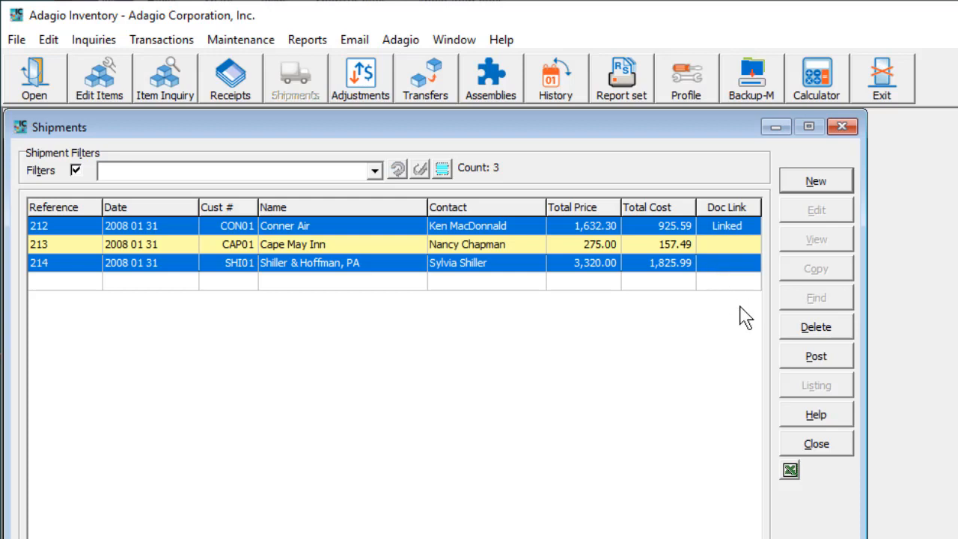
{"action": "left_click", "coordinate": [792, 362]}
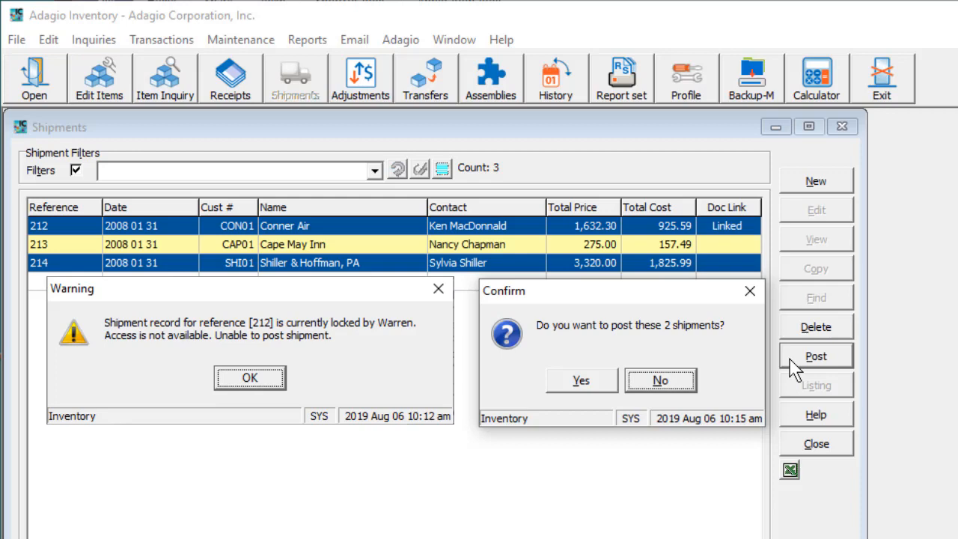
{"action": "left_click", "coordinate": [609, 390]}
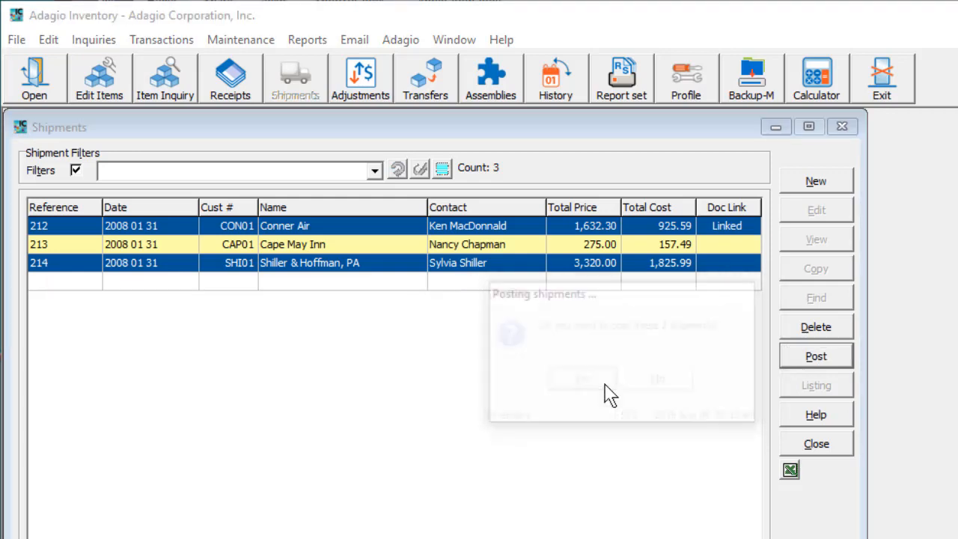
{"action": "left_click", "coordinate": [620, 382]}
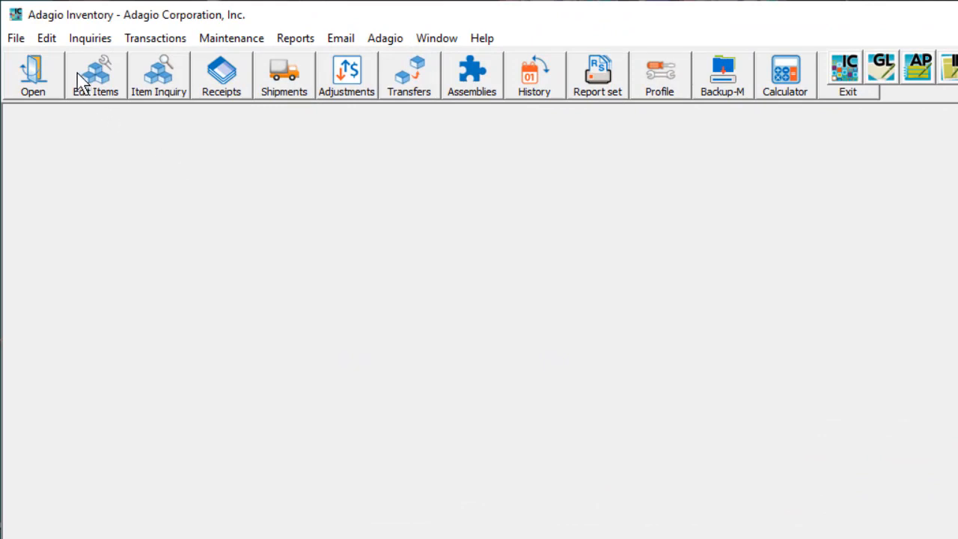
Open the item barcodes list and examine the CASE barcode record of item GLB.TOP-001 without changing it.
{"action": "left_click", "coordinate": [52, 41]}
{"action": "mouse_move", "coordinate": [59, 66]}
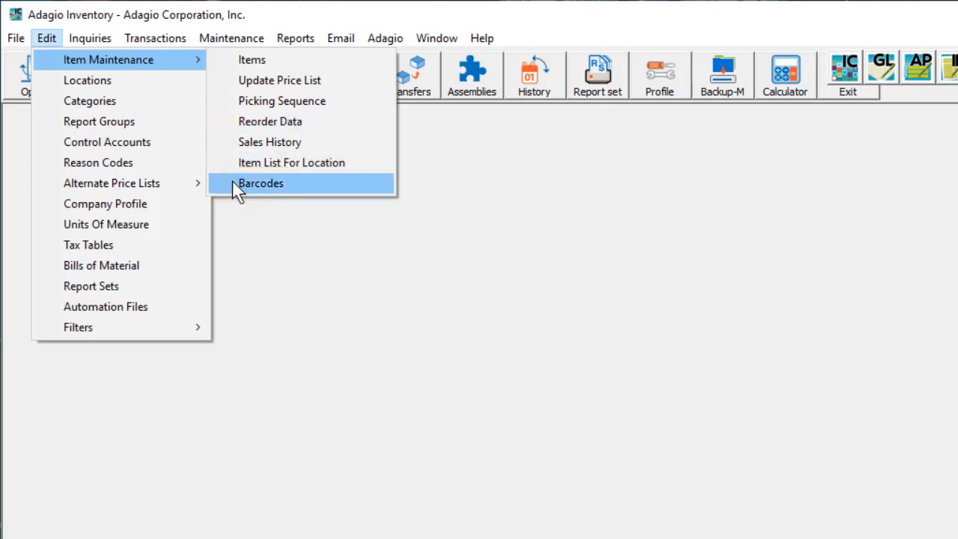
{"action": "left_click", "coordinate": [255, 183]}
{"action": "double_click", "coordinate": [299, 283]}
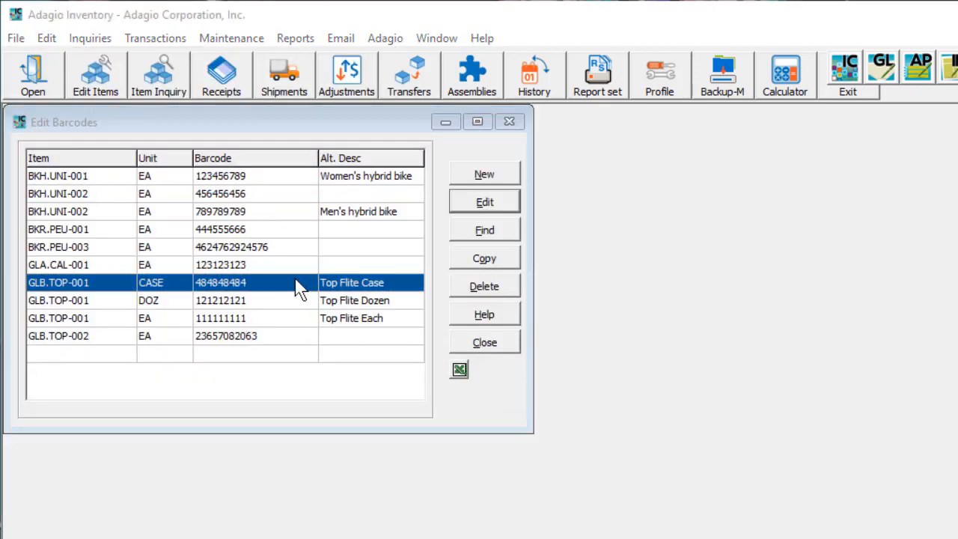
{"action": "mouse_move", "coordinate": [376, 286]}
{"action": "left_mouse_down"}
{"action": "mouse_move", "coordinate": [280, 326]}
{"action": "mouse_move", "coordinate": [97, 367]}
{"action": "left_mouse_up"}
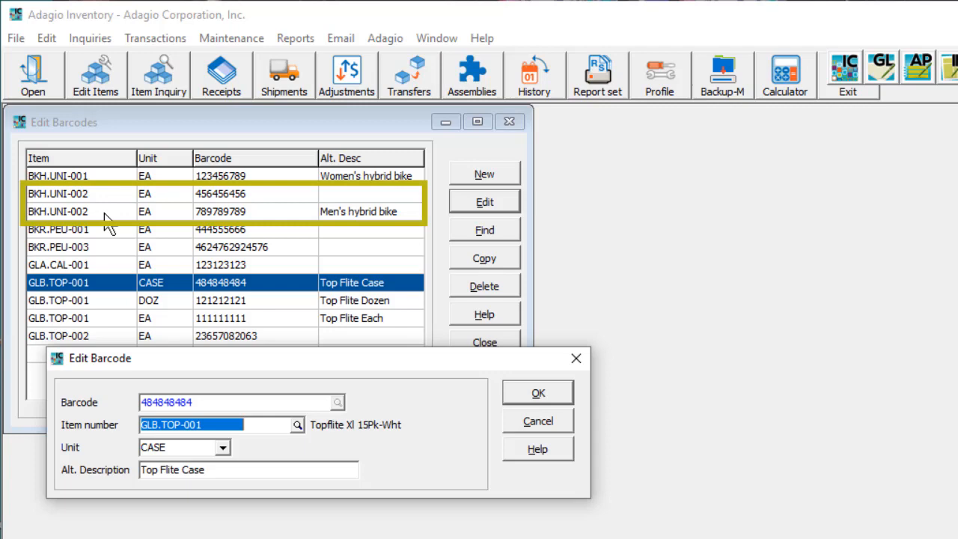
{"action": "key", "text": "Escape"}
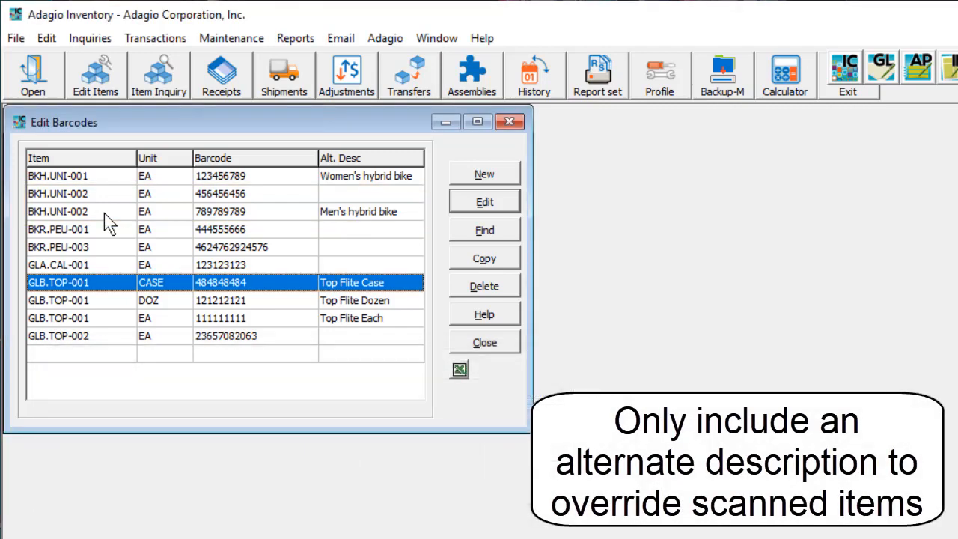
Open the barcode import and review the New barcode SKUs template's file options and field selection.
{"action": "left_click", "coordinate": [15, 38]}
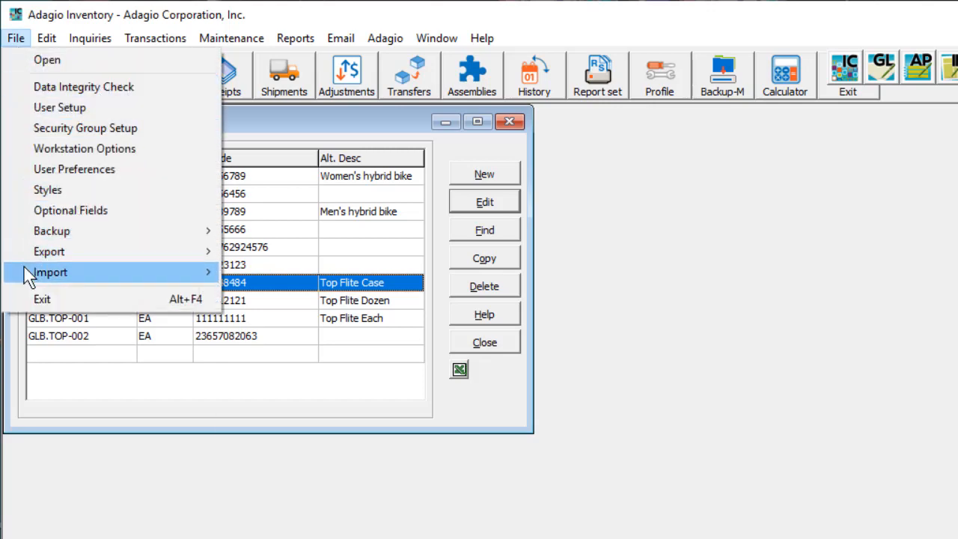
{"action": "mouse_move", "coordinate": [30, 273]}
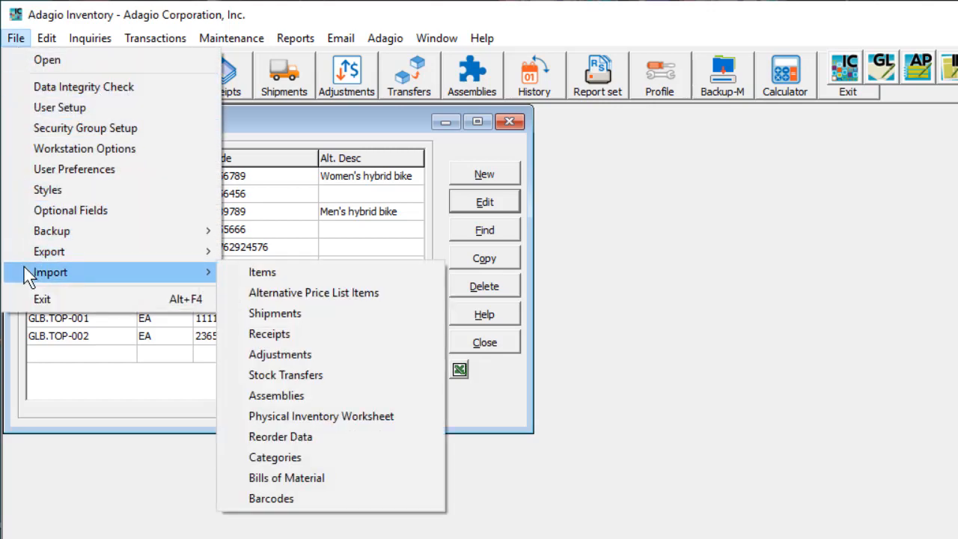
{"action": "left_click", "coordinate": [247, 501]}
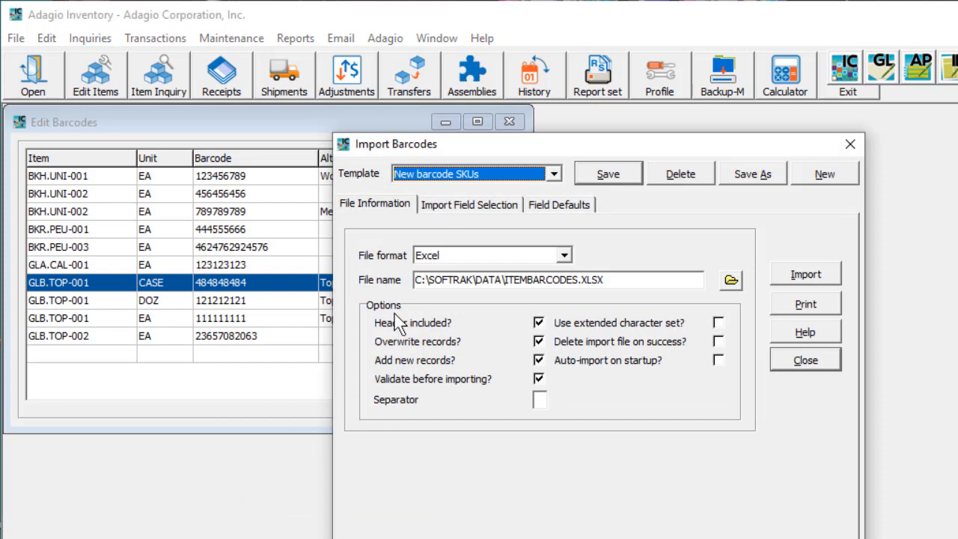
{"action": "left_click", "coordinate": [520, 207]}
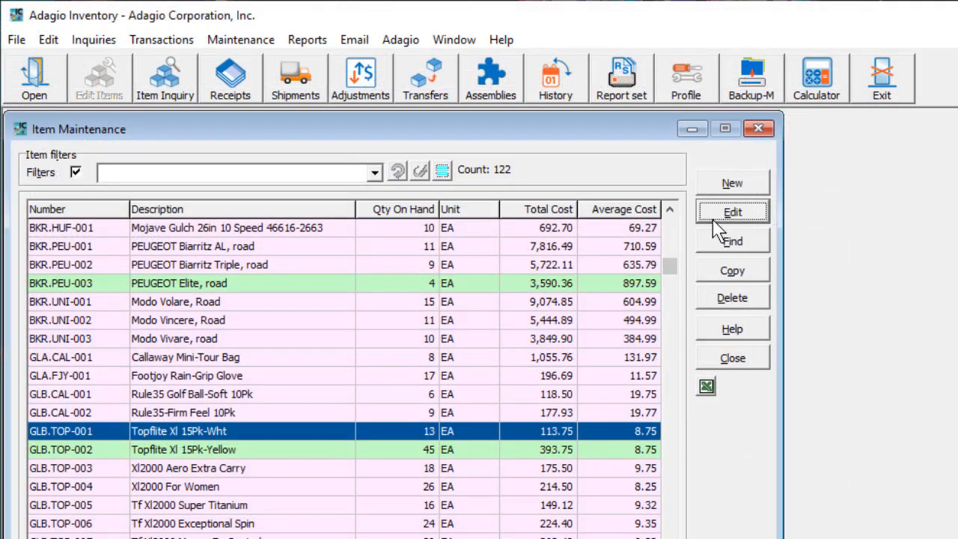
Open item GLB.TOP-001 for editing, go to its units and barcodes, and view the DOZ barcode's editable fields without changes.
{"action": "left_click", "coordinate": [715, 220]}
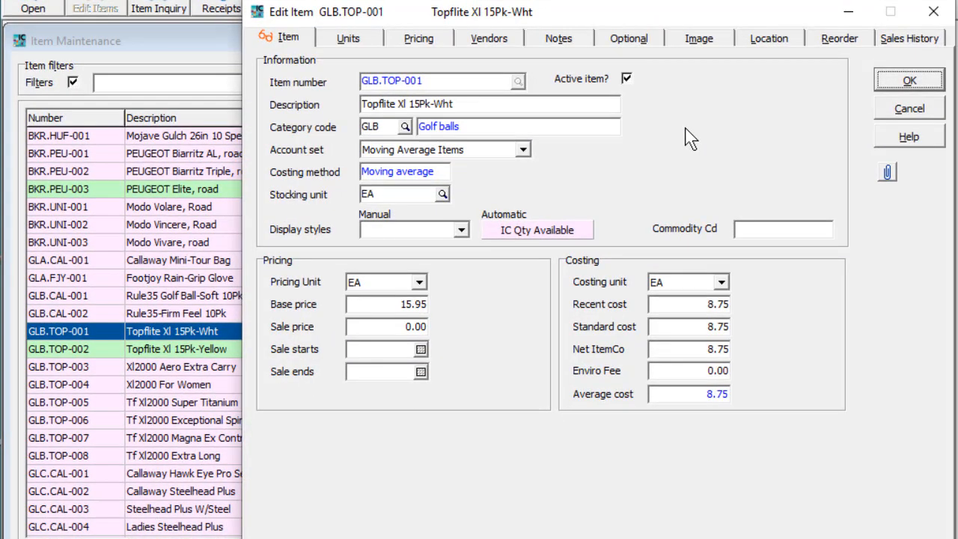
{"action": "left_click", "coordinate": [365, 35]}
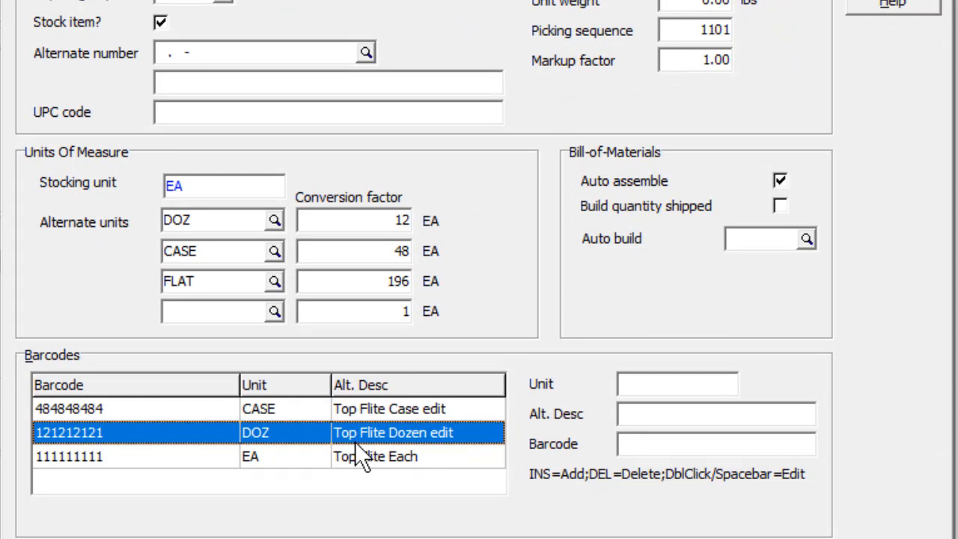
{"action": "double_click", "coordinate": [355, 442]}
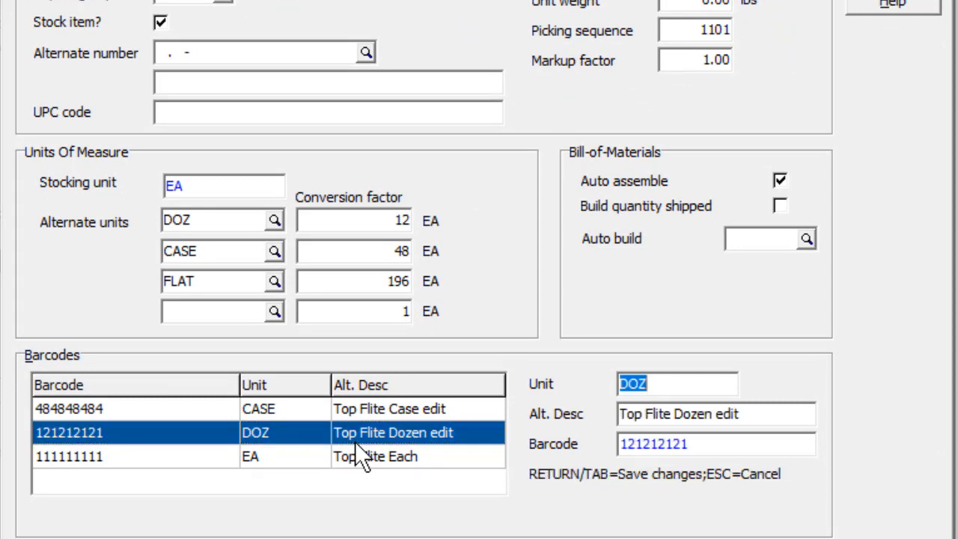
{"action": "key", "text": "Escape"}
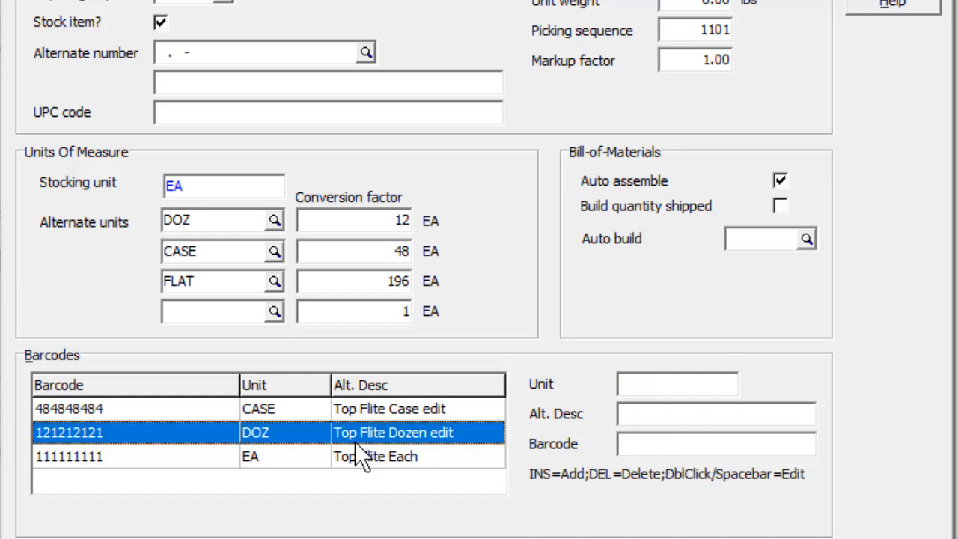
Add barcode 546456456 for the FLAT unit to item GLB.TOP-001, with no alternate description.
{"action": "key", "text": "Insert"}
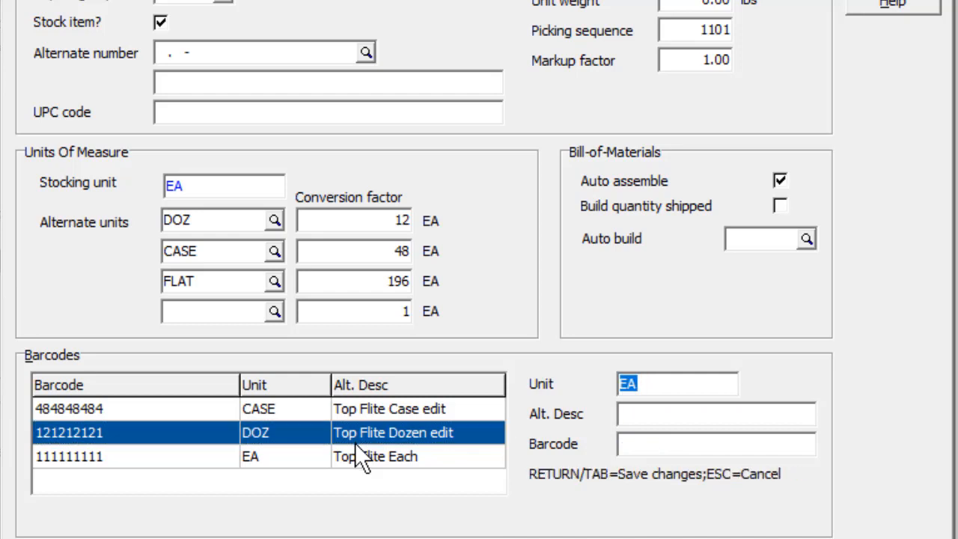
{"action": "type", "text": "FLAT"}
{"action": "key", "text": "Tab"}
{"action": "key", "text": "Tab"}
{"action": "type", "text": "546456456"}
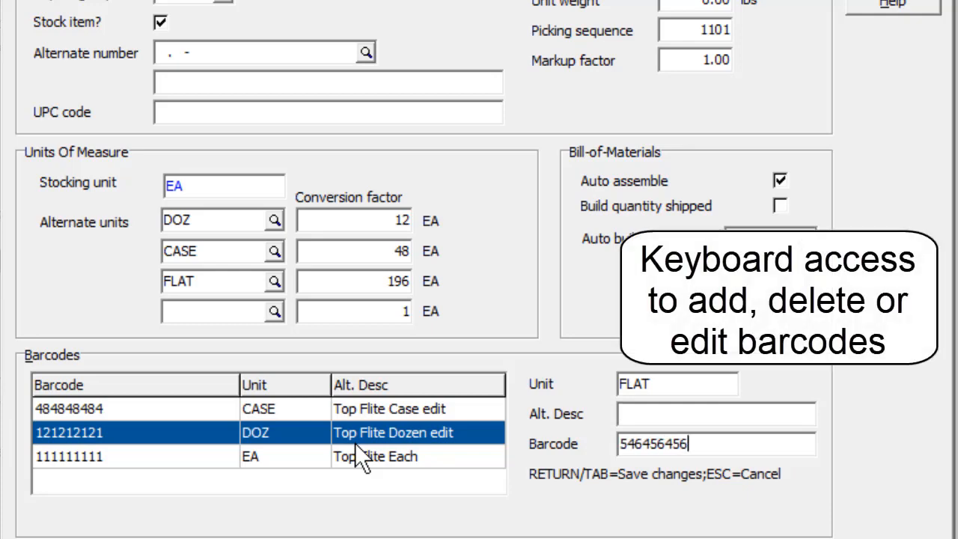
{"action": "key", "text": "Return"}
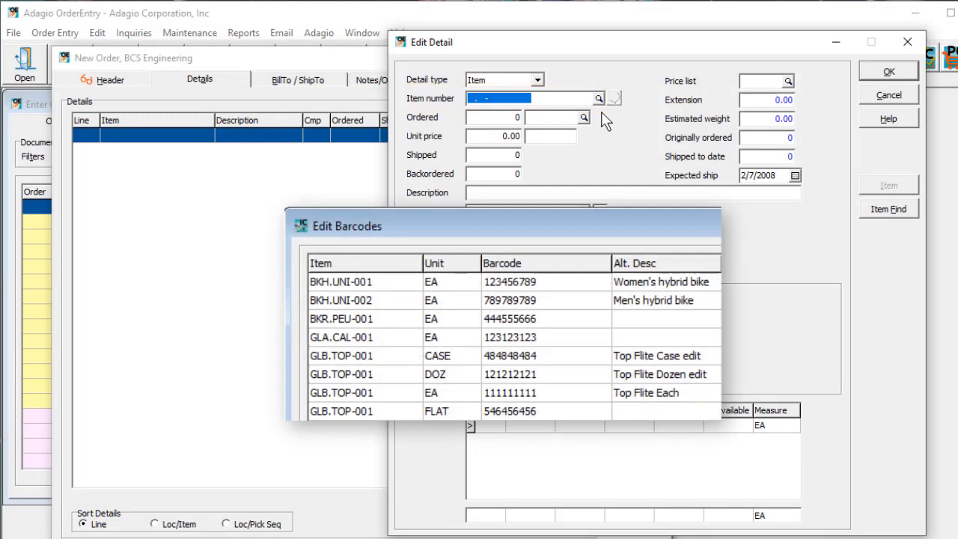
Add one case of the item with barcode 484848484 to the BCS Engineering order, and enter barcode 123456789 as the following line.
{"action": "type", "text": "484.848-484"}
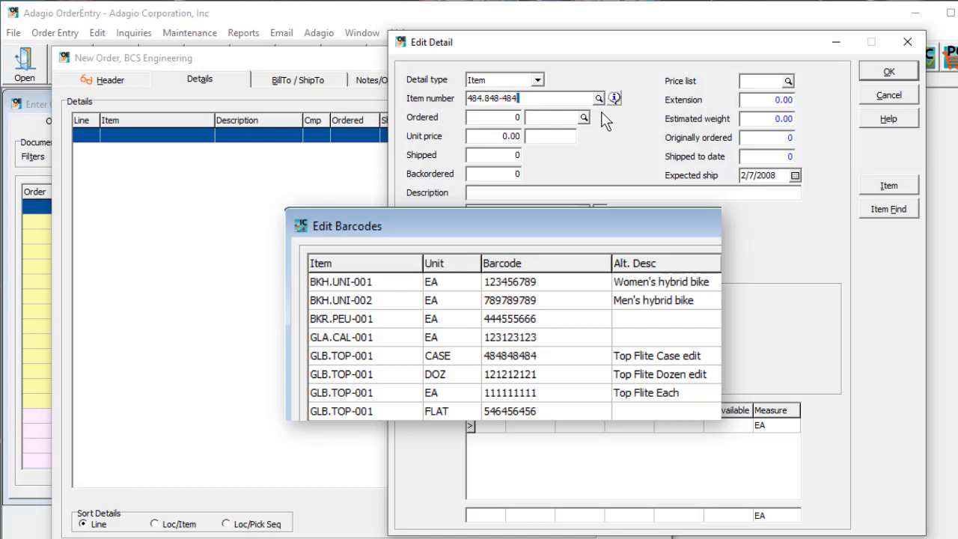
{"action": "key", "text": "Tab"}
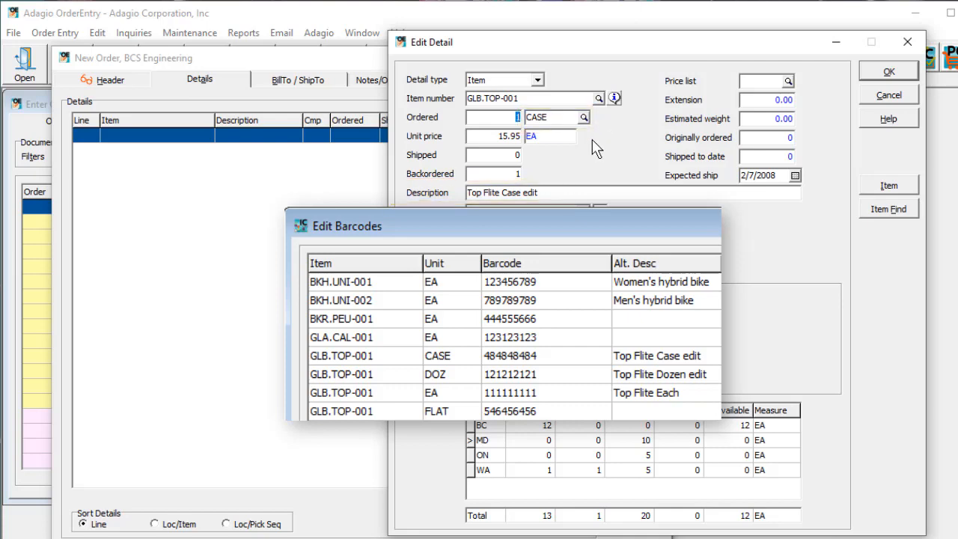
{"action": "left_click", "coordinate": [866, 76]}
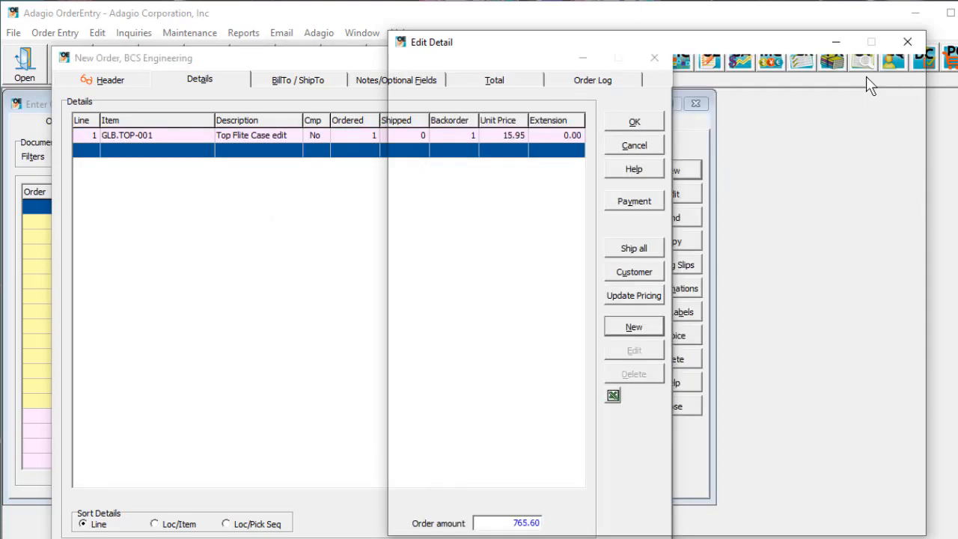
{"action": "type", "text": "123.456-789"}
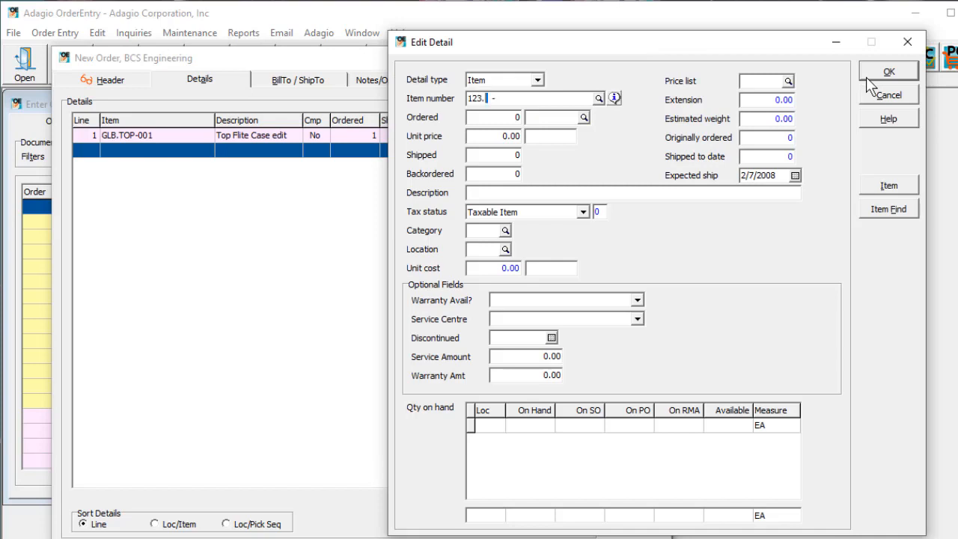
{"action": "key", "text": "Return"}
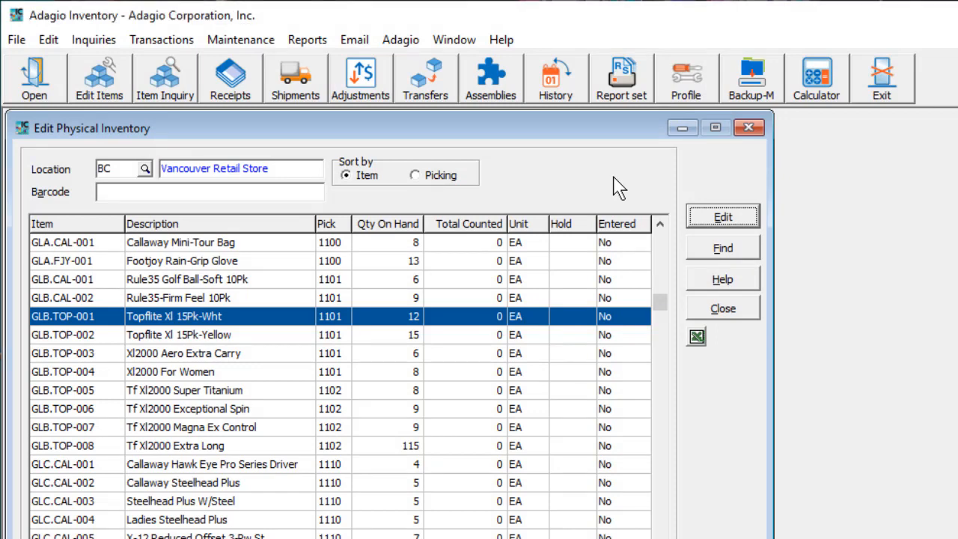
View item GLB.TOP-001's physical inventory record without changes, and look up barcode 121212121 in the physical inventory list for location BC.
{"action": "left_click", "coordinate": [697, 213]}
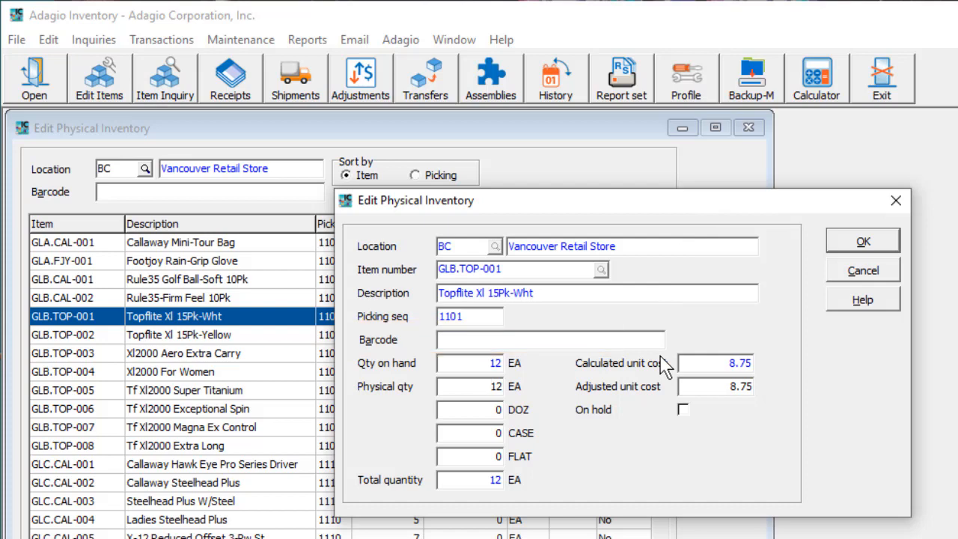
{"action": "key", "text": "Escape"}
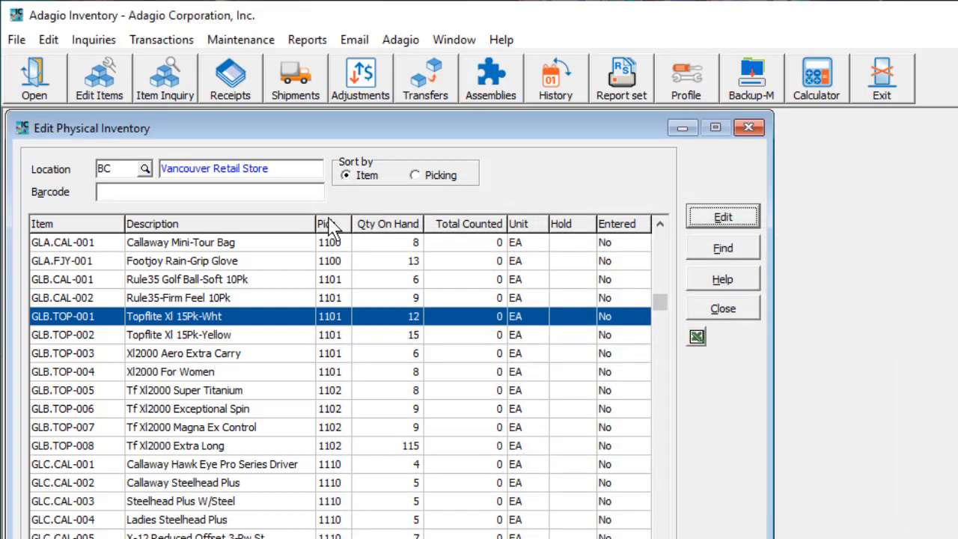
{"action": "left_click", "coordinate": [305, 195]}
{"action": "type", "text": "121212121"}
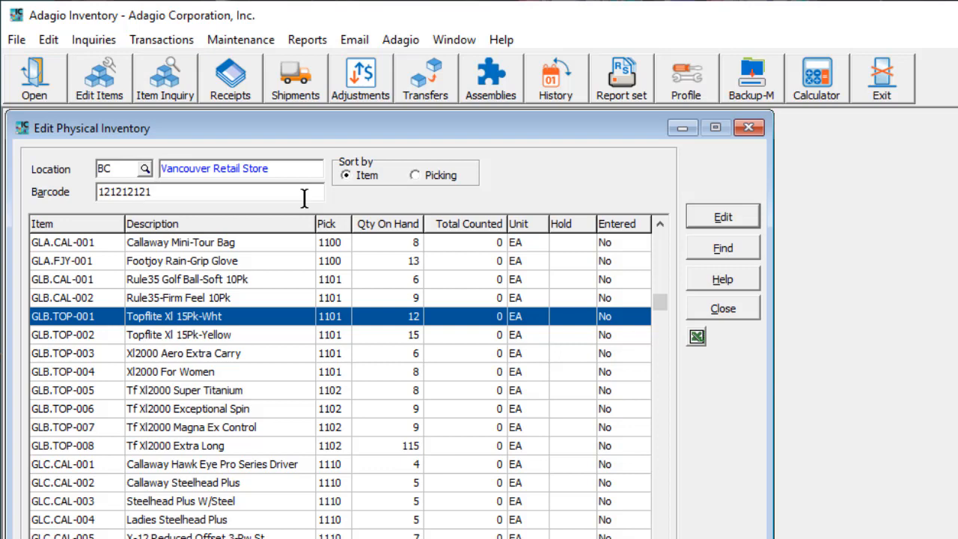
{"action": "key", "text": "Return"}
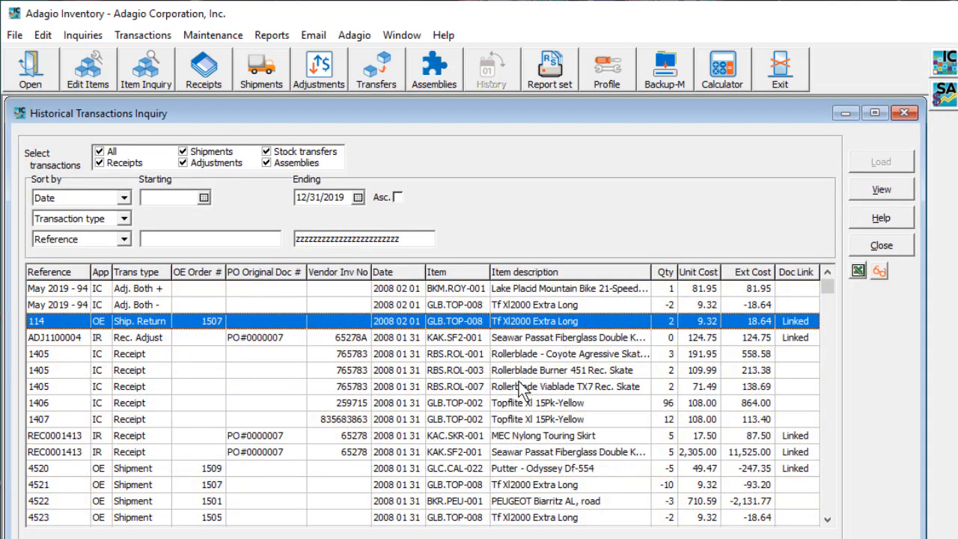
View the historical detail of receipt REC0001413 for item KAK.SF2-001 and drill down to its source document.
{"action": "left_click", "coordinate": [656, 458]}
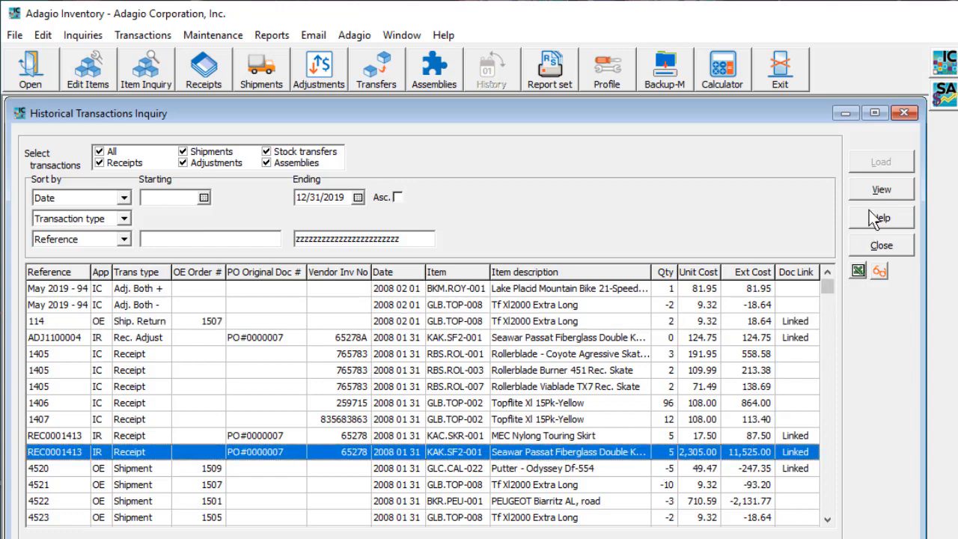
{"action": "left_click", "coordinate": [872, 190]}
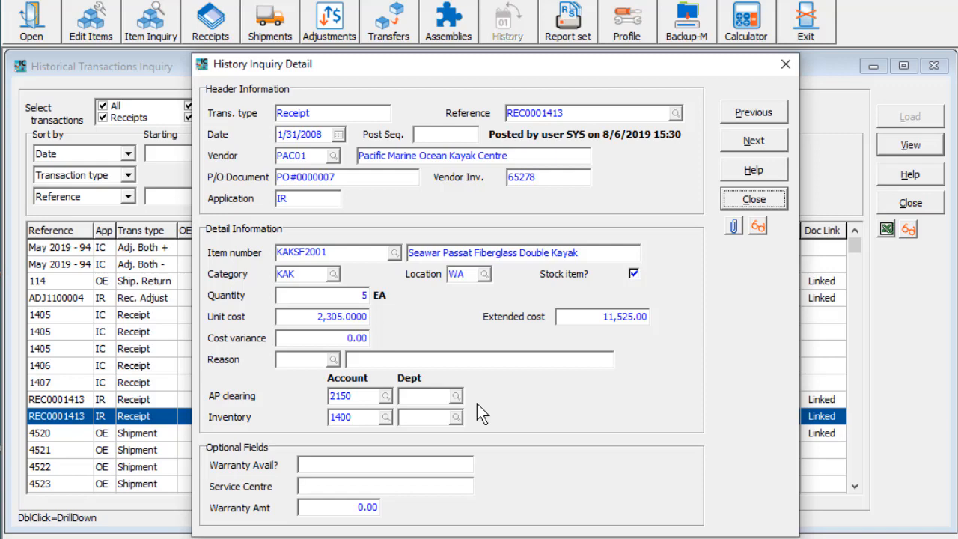
{"action": "left_click", "coordinate": [756, 231]}
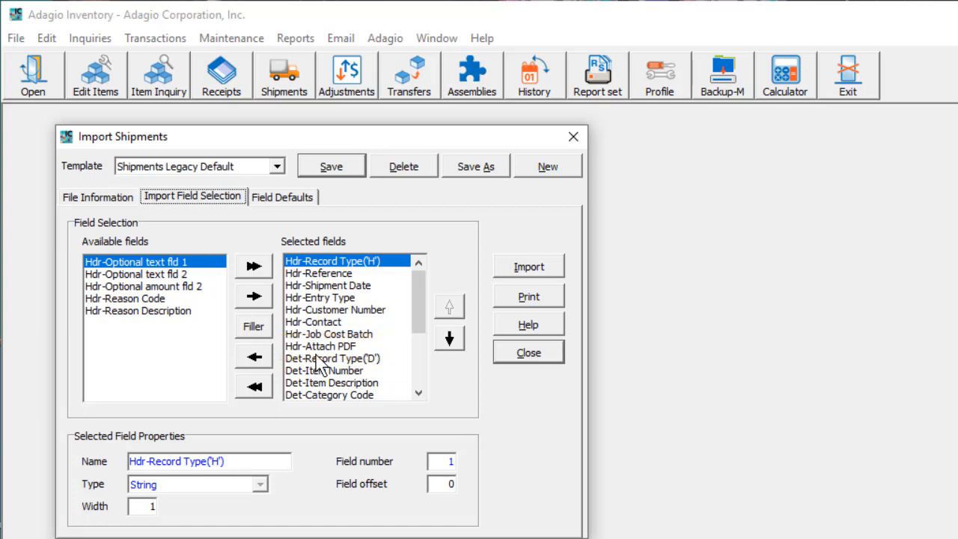
Check the Shipments Legacy Default template's file information, and review the New Assemblies import template's file options and available fields, including Unbuild cost.
{"action": "left_click", "coordinate": [128, 199]}
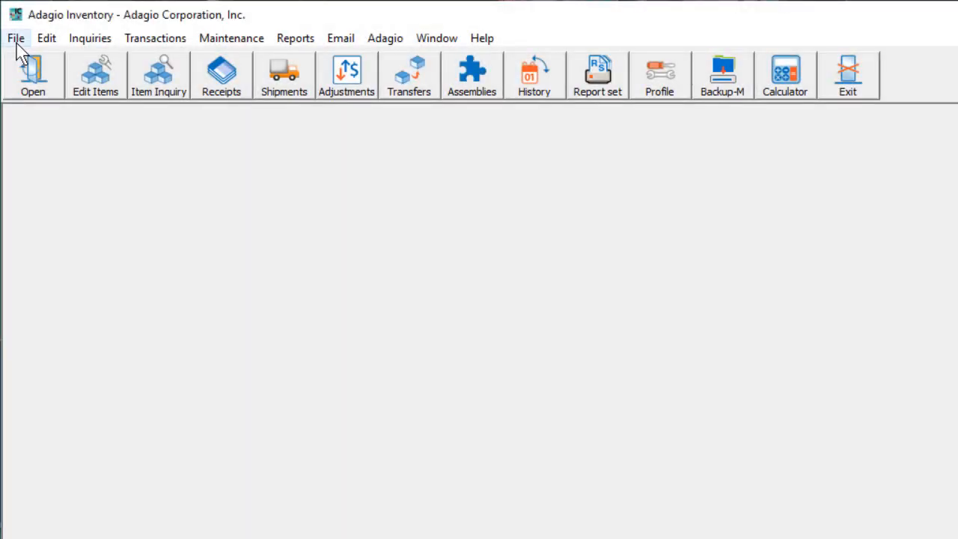
{"action": "left_click", "coordinate": [16, 43]}
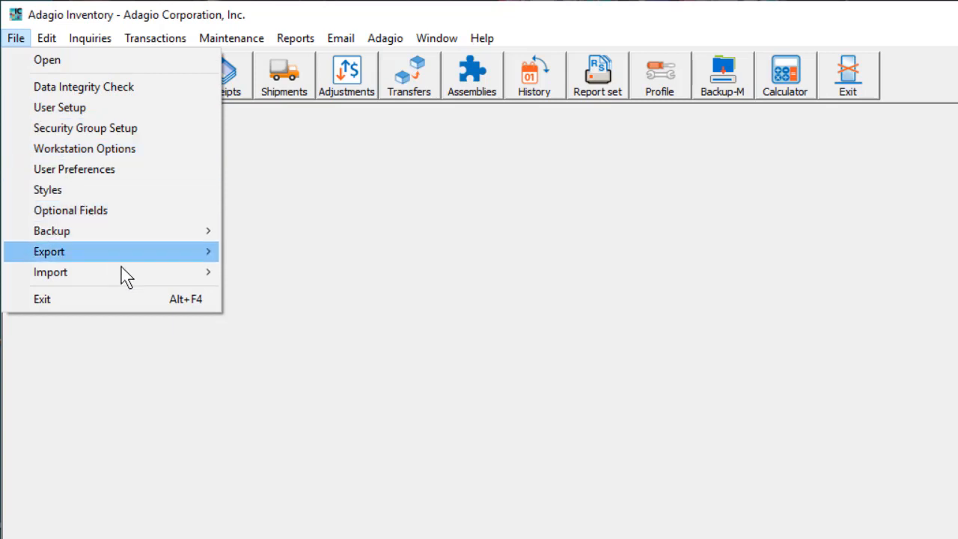
{"action": "mouse_move", "coordinate": [122, 272]}
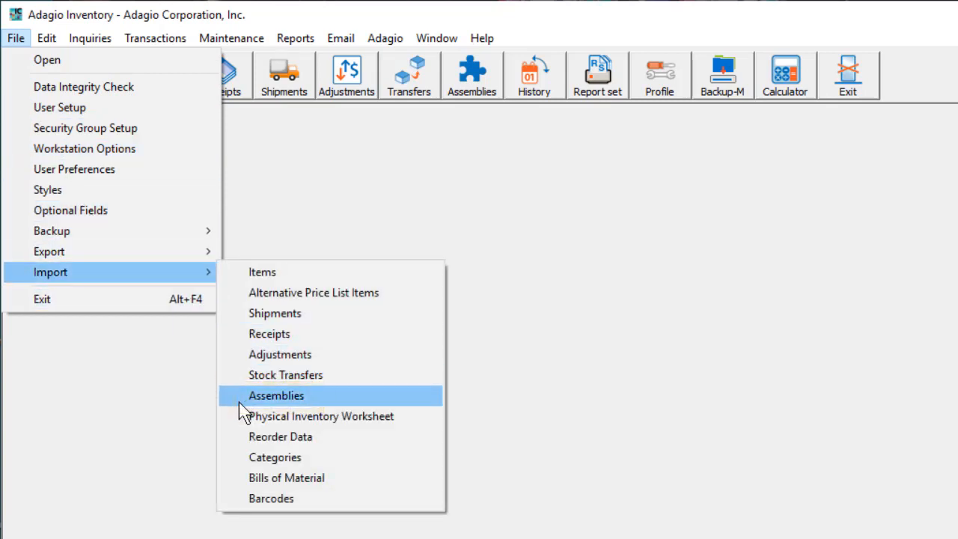
{"action": "left_click", "coordinate": [239, 401]}
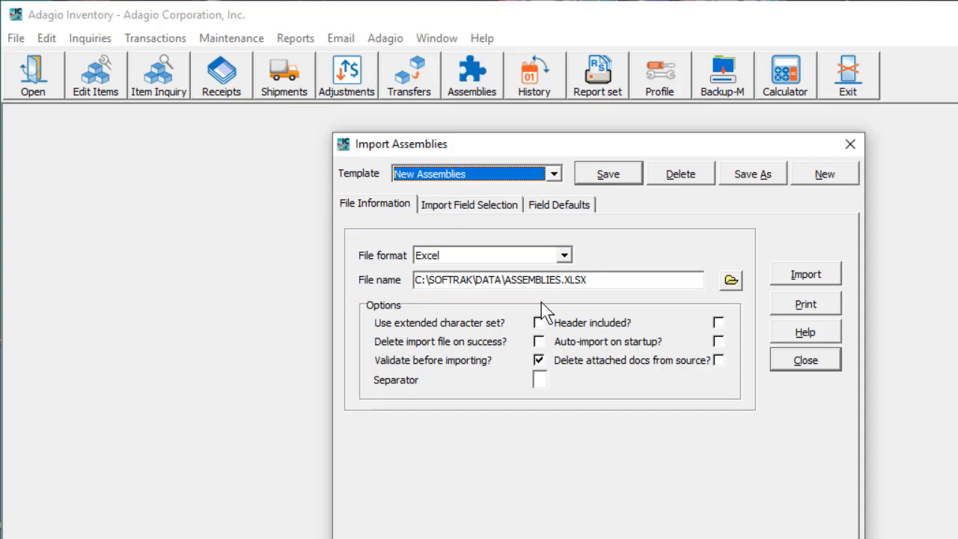
{"action": "left_click", "coordinate": [510, 206]}
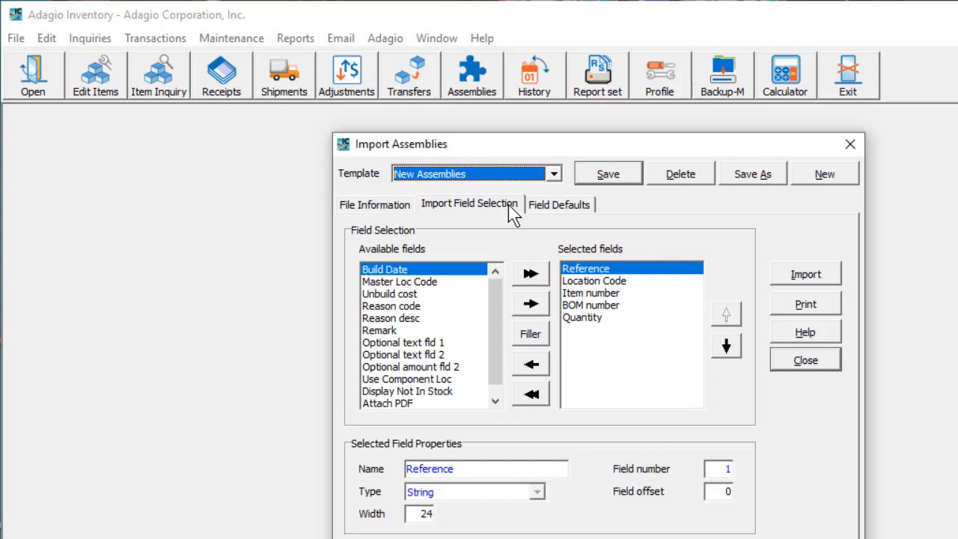
{"action": "left_click", "coordinate": [435, 295]}
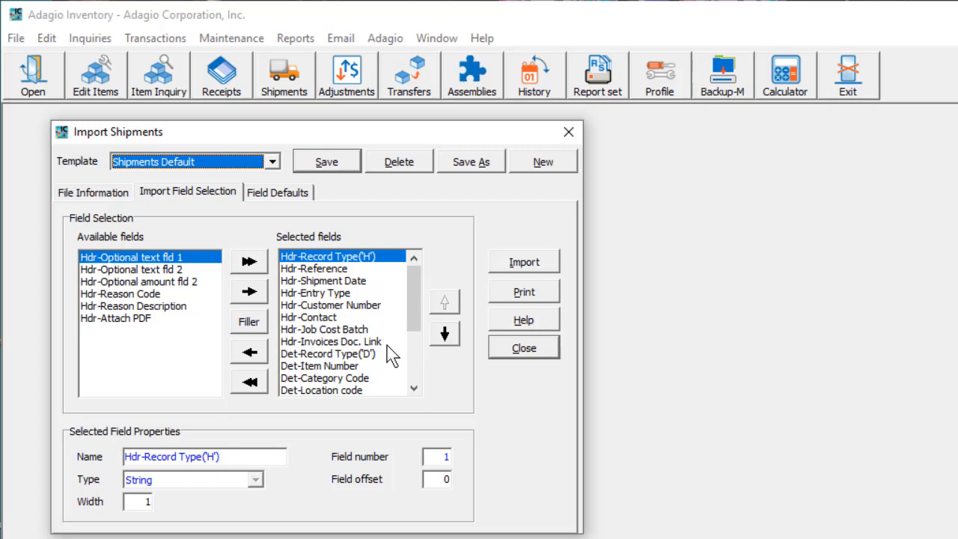
Close the shipments import and open the Retrieve Shipments function.
{"action": "key", "text": "Escape"}
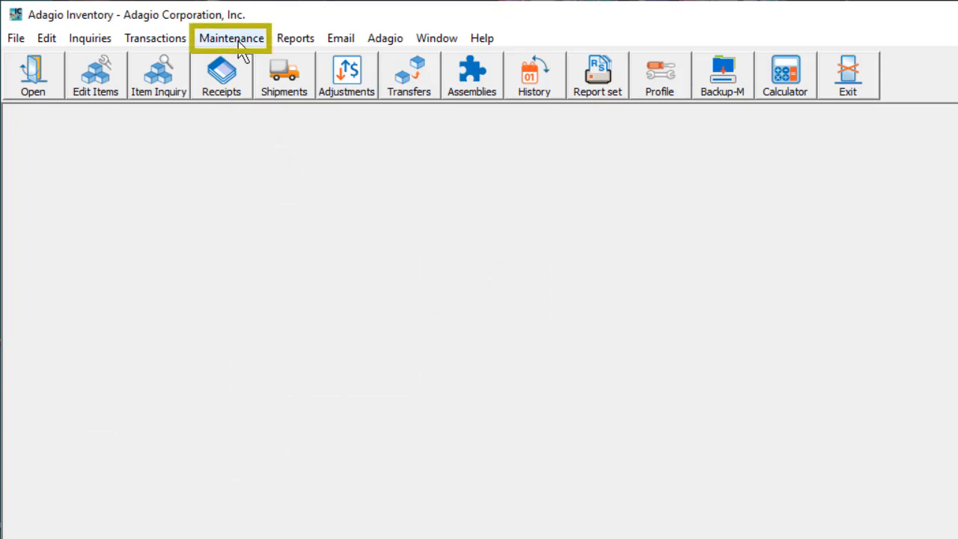
{"action": "left_click", "coordinate": [238, 41]}
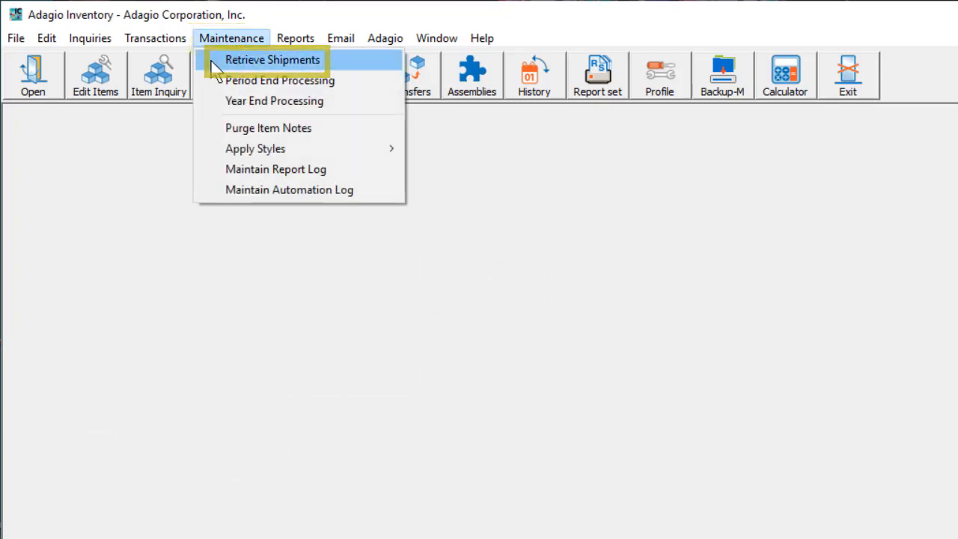
{"action": "left_click", "coordinate": [221, 62]}
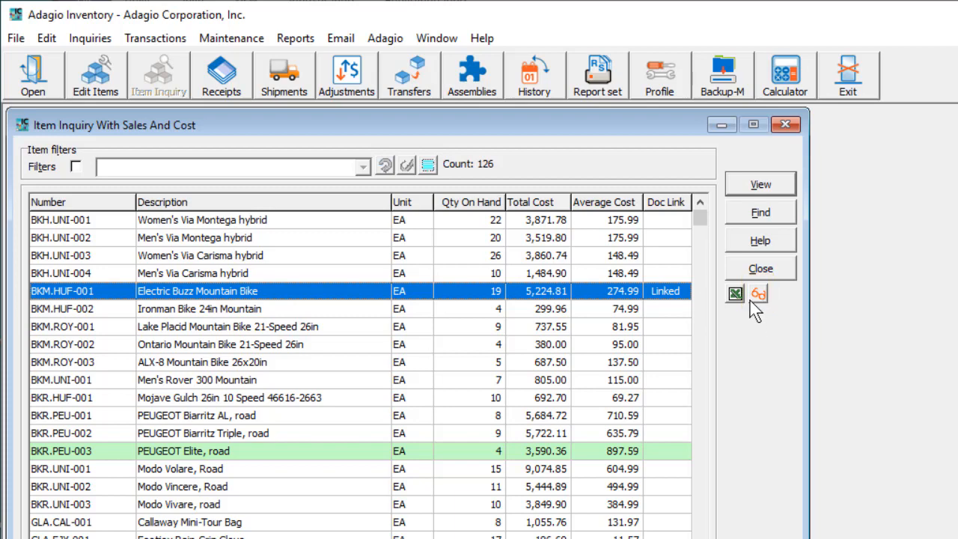
View item BKM.HUF-001 in the item inquiry and examine its purchase orders and its vendor and barcode details.
{"action": "left_click", "coordinate": [739, 191]}
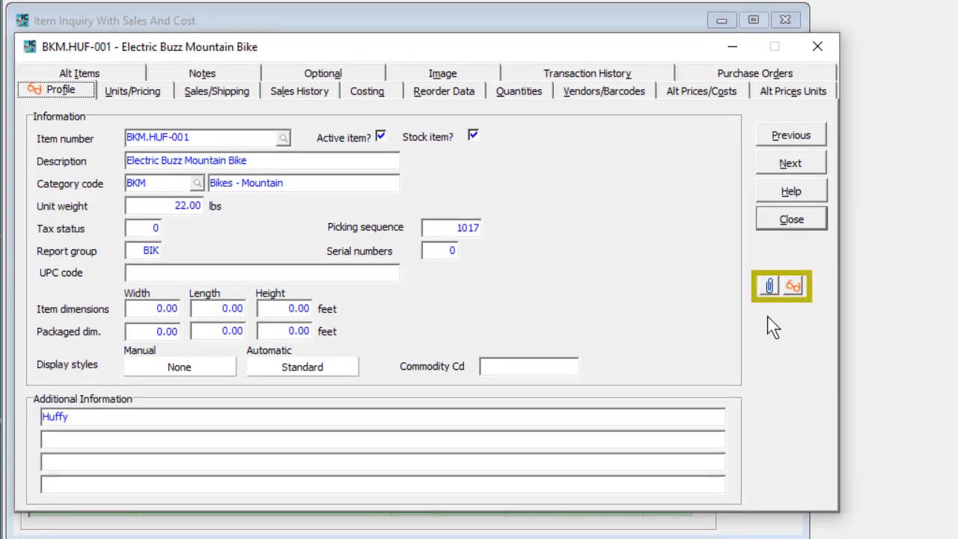
{"action": "left_click", "coordinate": [698, 77]}
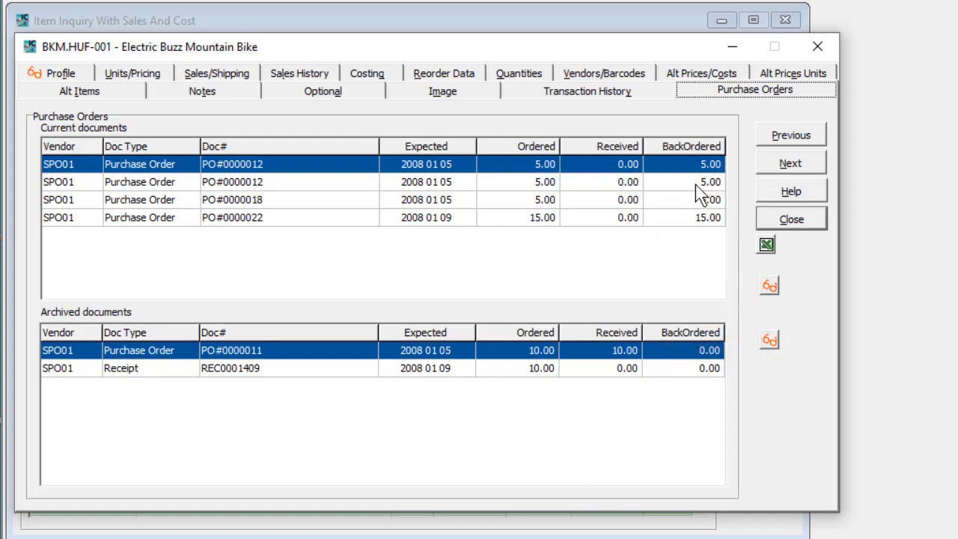
{"action": "left_click", "coordinate": [638, 78]}
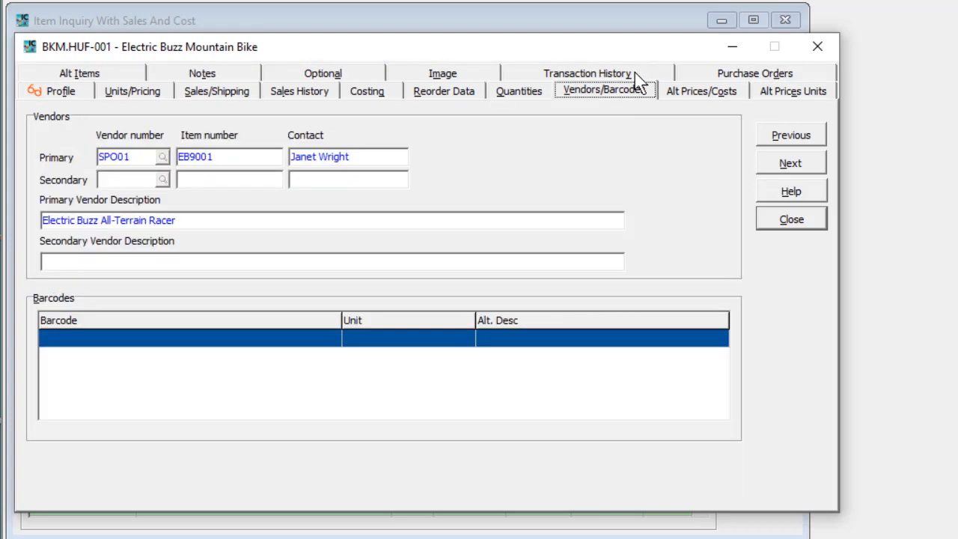